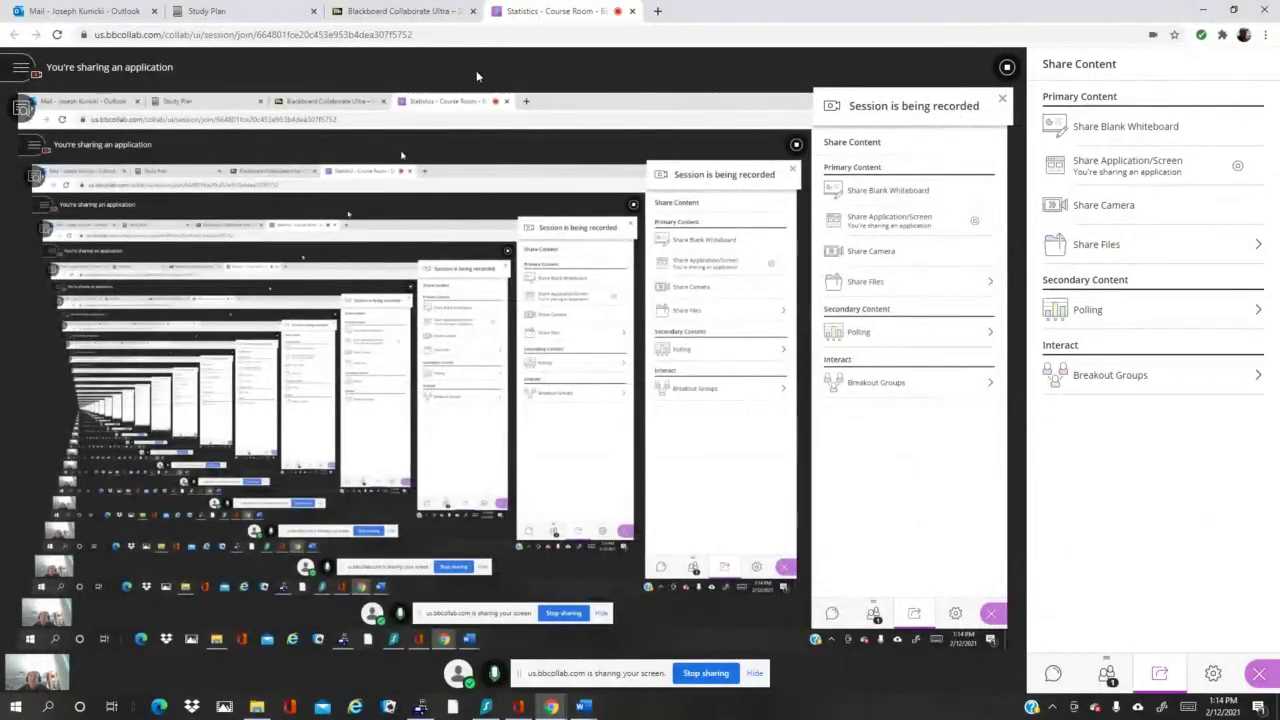
Open practice exercise 3.1.29 on the low-temperature frequency distribution from the Study Plan
click(283, 13)
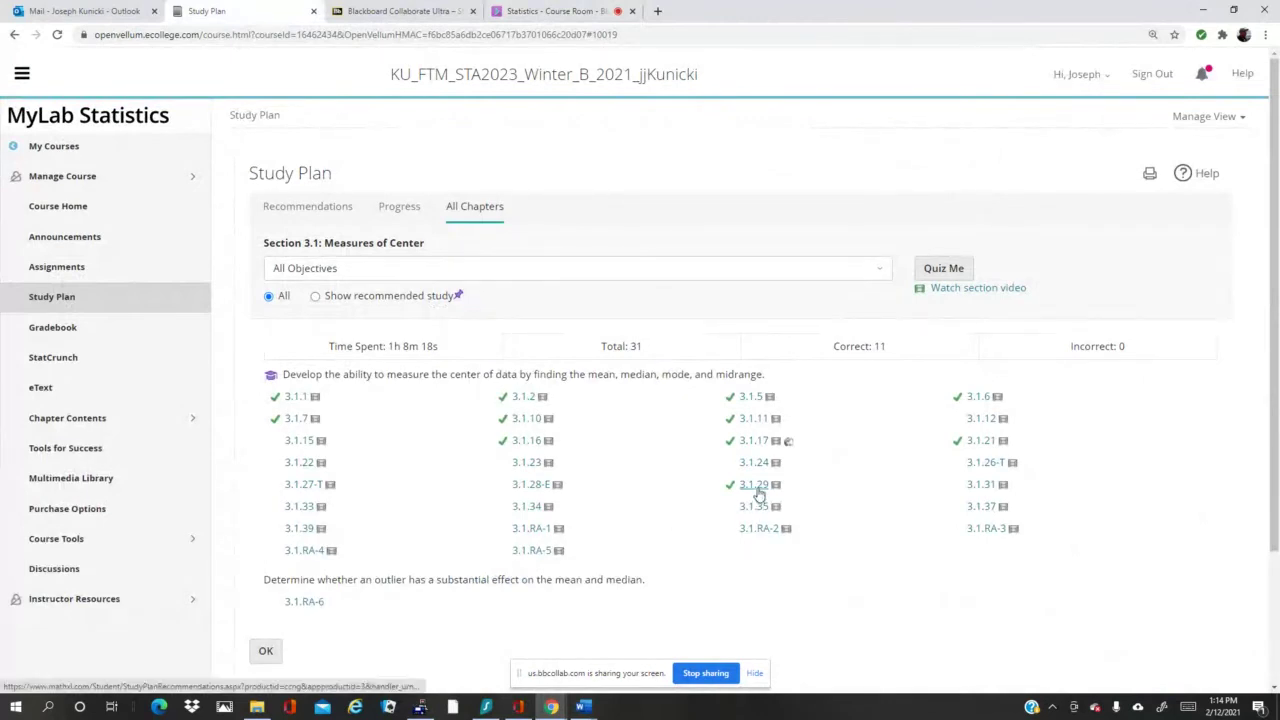
click(756, 485)
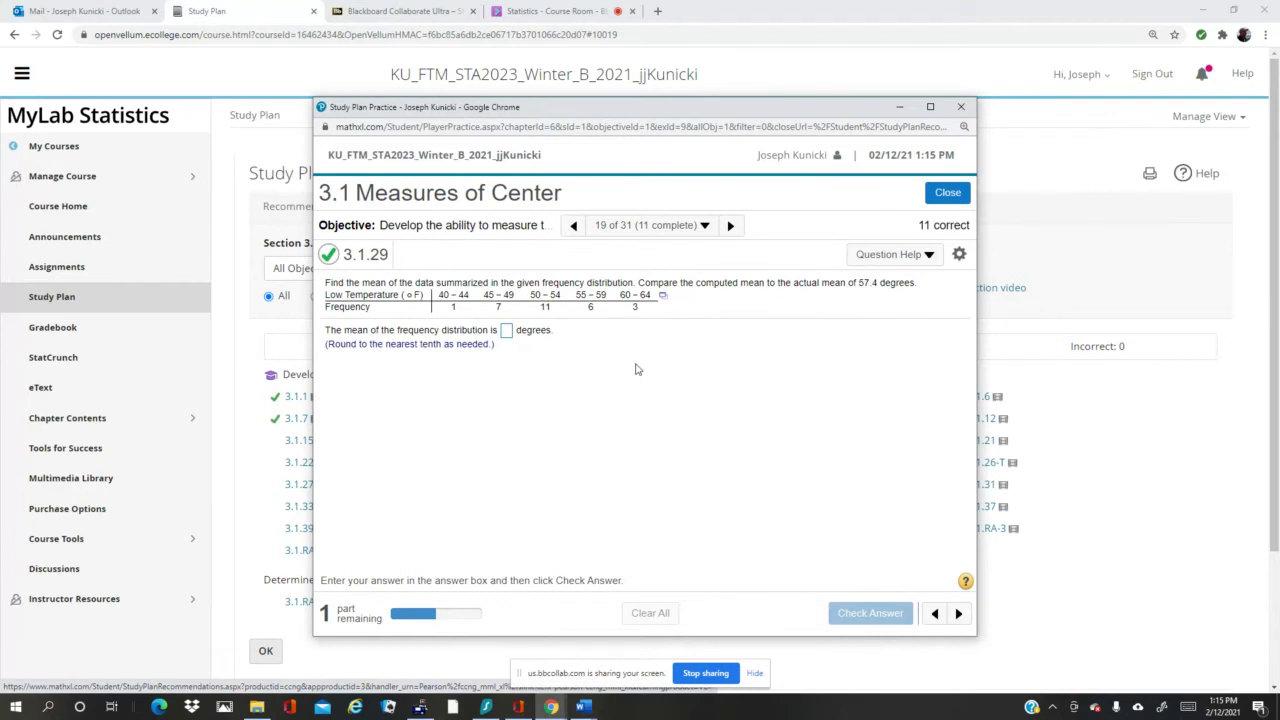
Load the Low Temperature/Frequency table into StatCrunch and place it beside the practice question
click(667, 298)
click(700, 318)
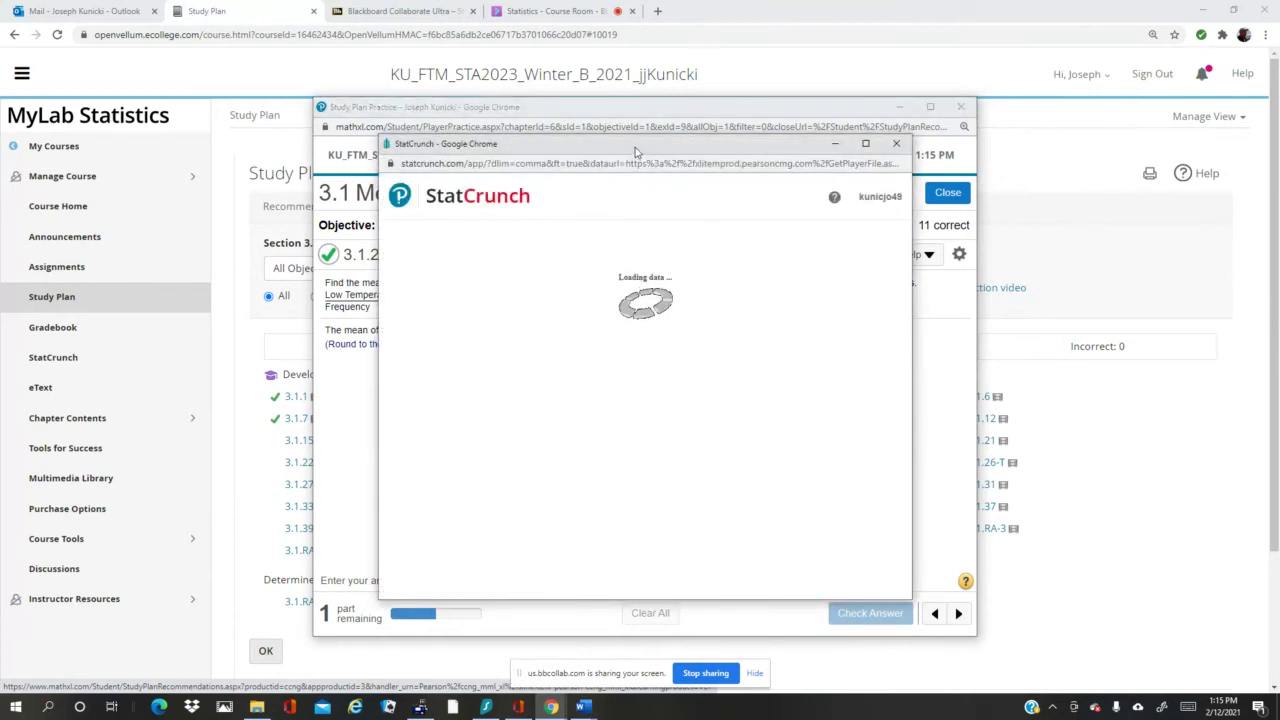
drag(636, 149, 852, 132)
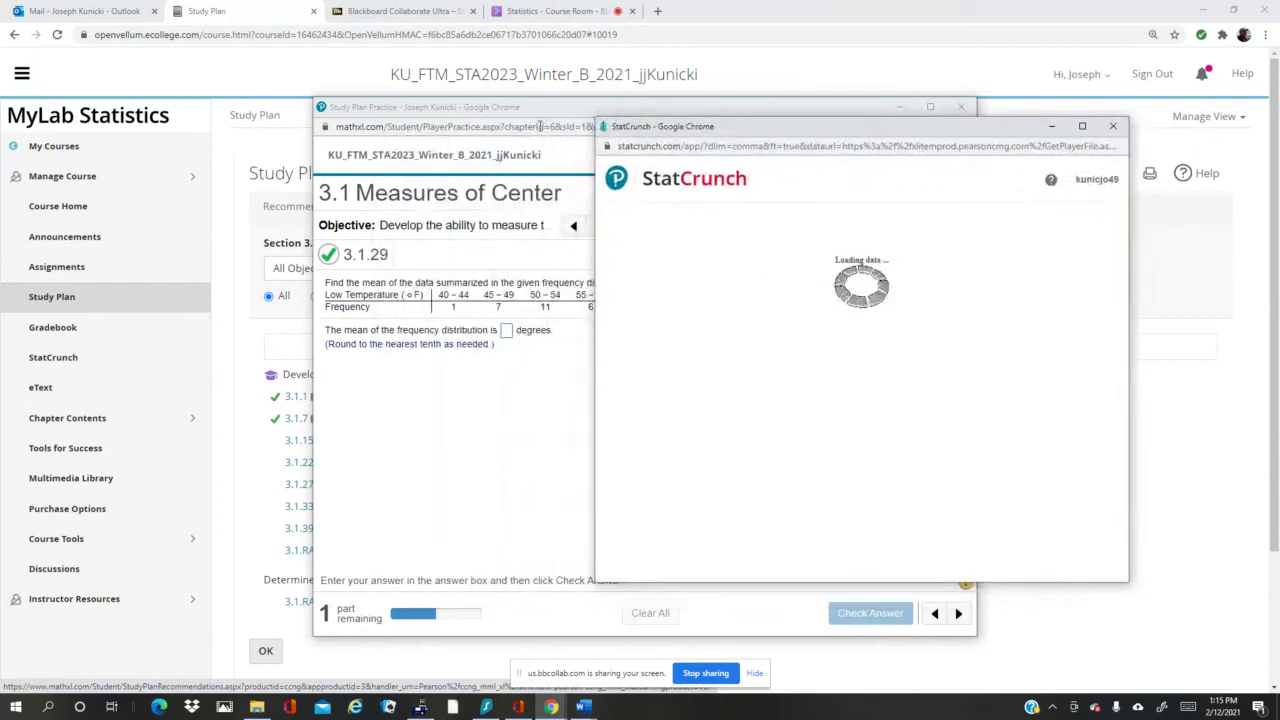
drag(540, 106, 273, 78)
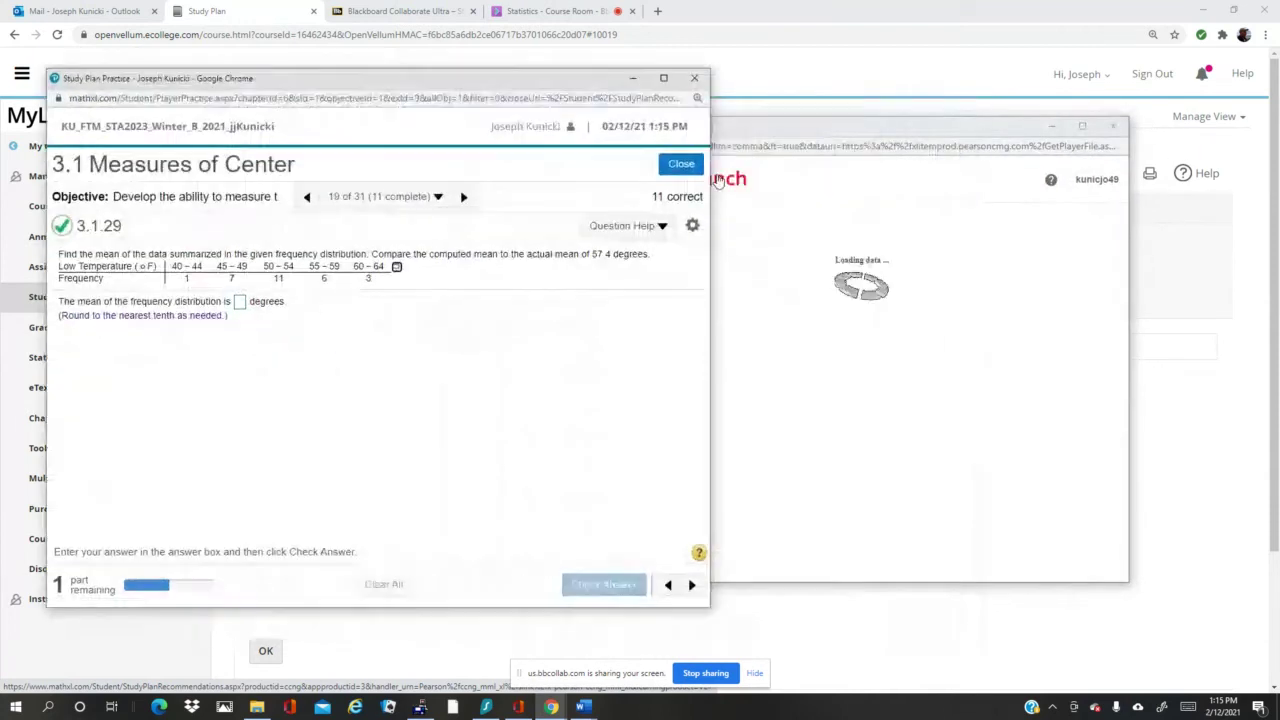
drag(803, 127, 900, 98)
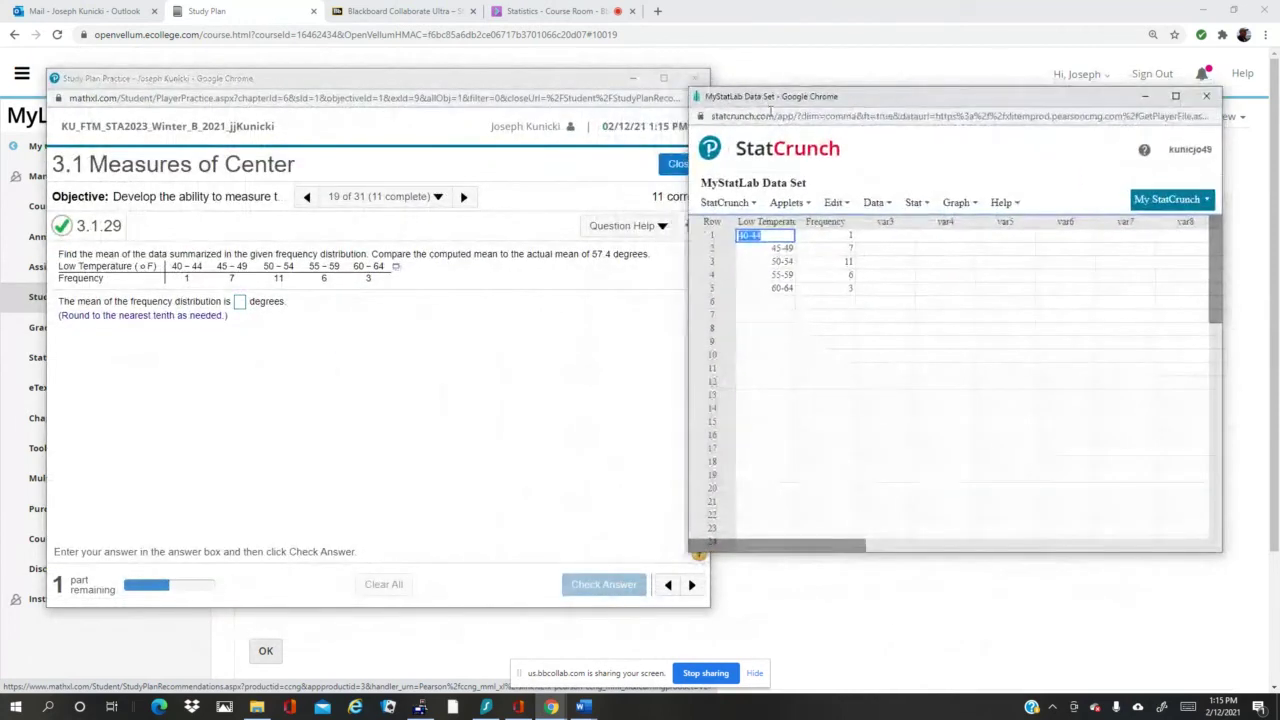
drag(550, 89, 513, 82)
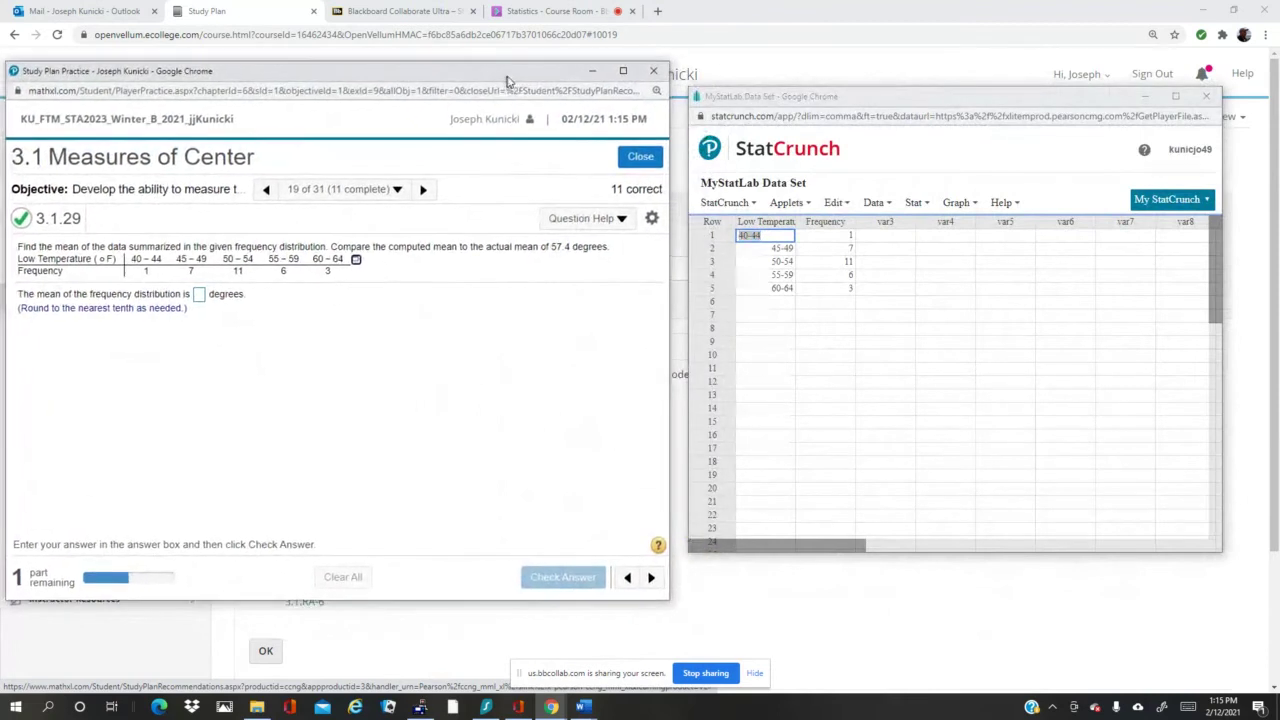
Open Stat > Summary Stats > Grouped/Binned data in StatCrunch
click(879, 205)
click(916, 203)
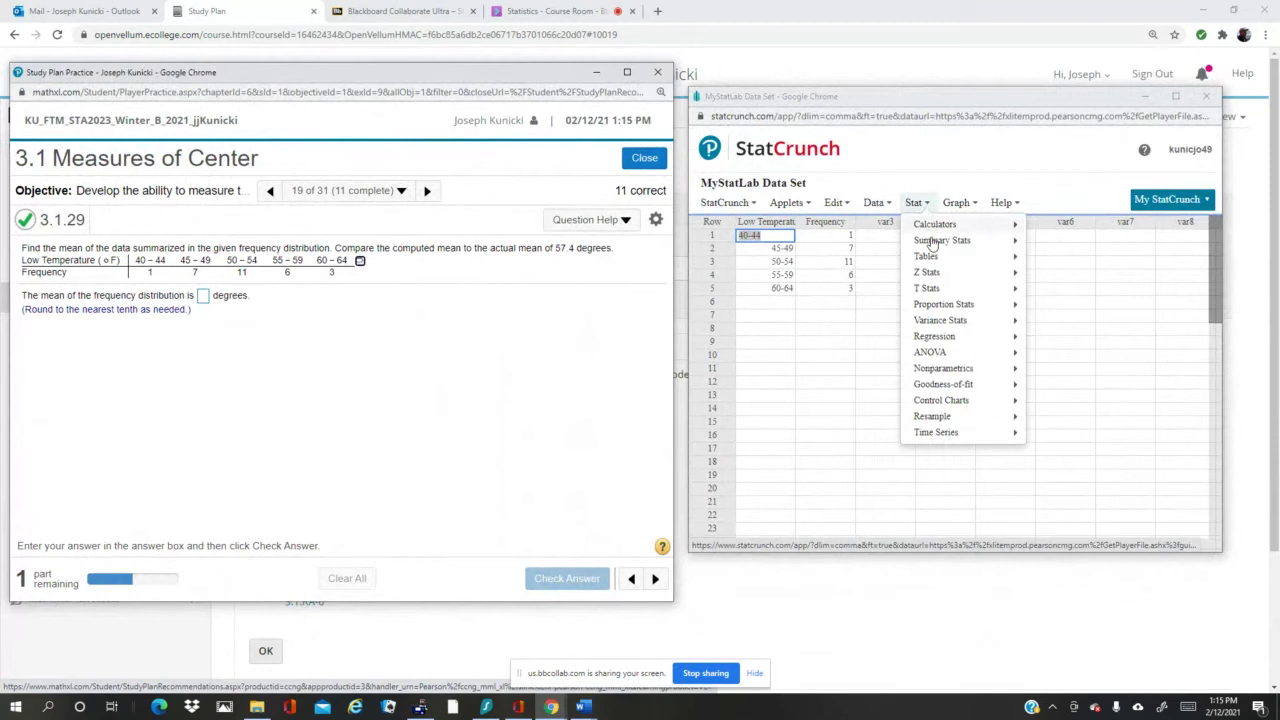
click(933, 243)
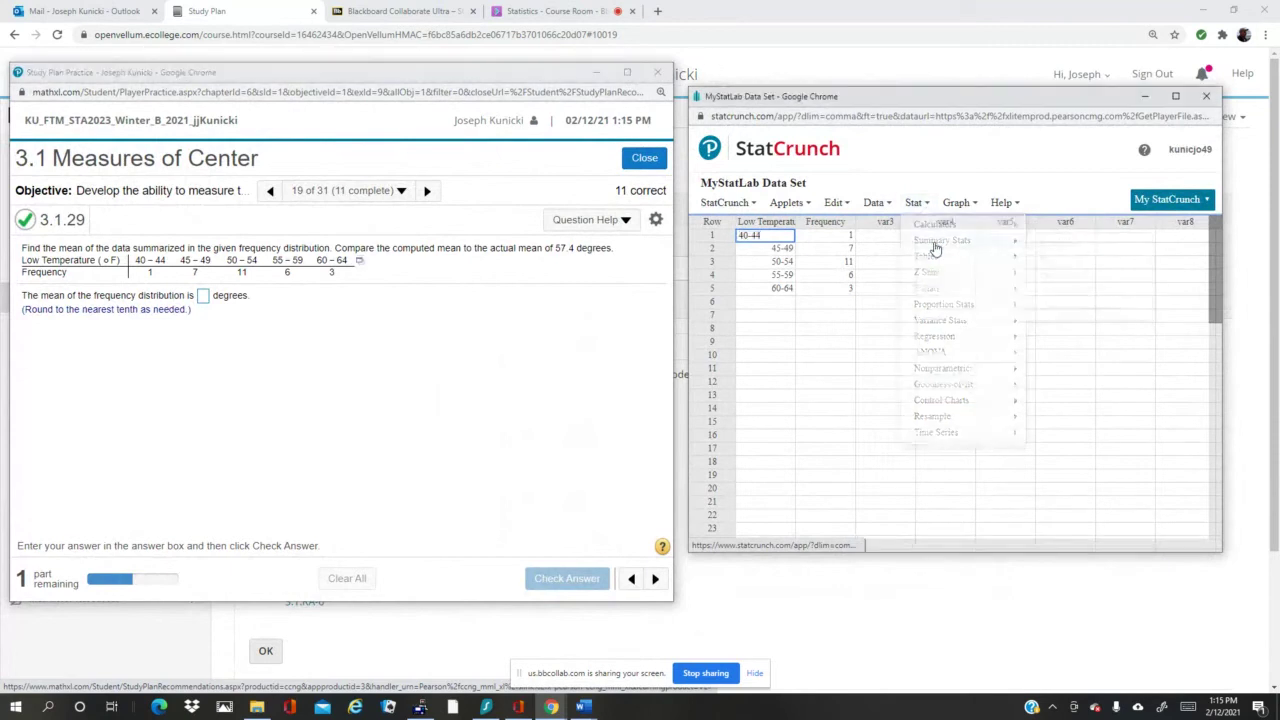
click(914, 203)
mouse_move(928, 243)
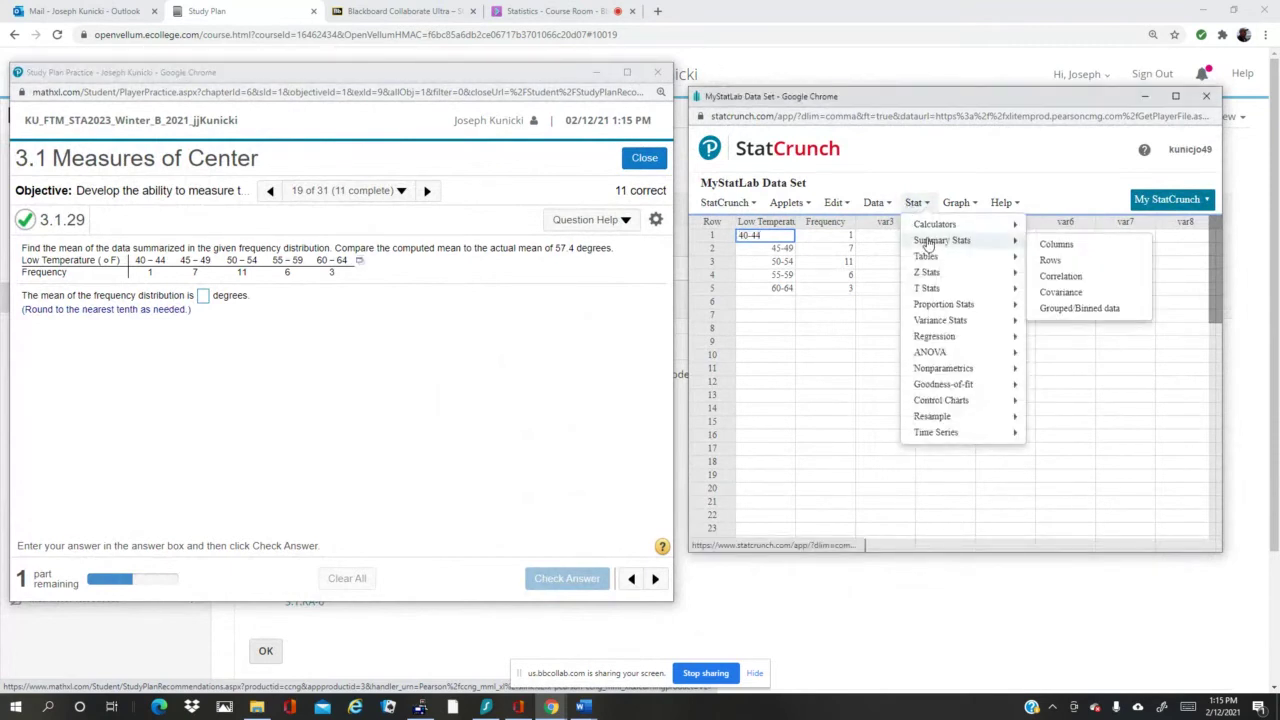
click(1090, 312)
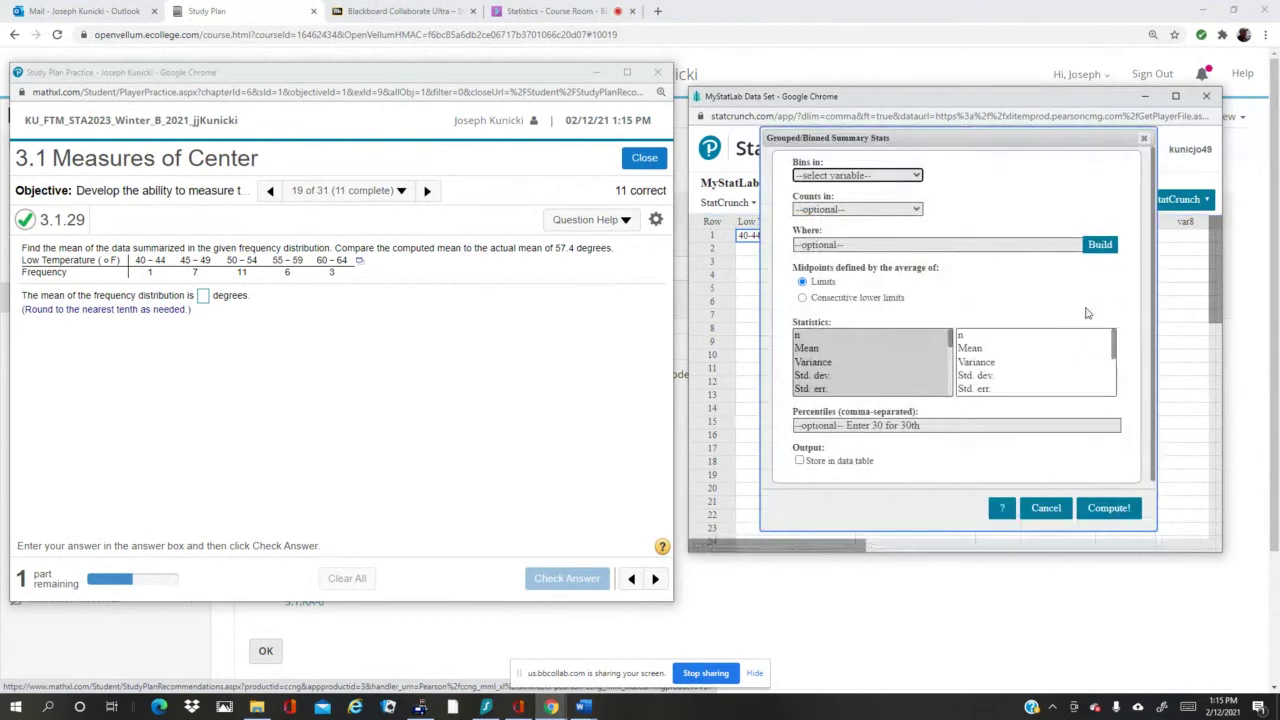
Compute grouped stats with bins Low Temperature (°F) and counts Frequency, giving mean 52.535714
click(916, 177)
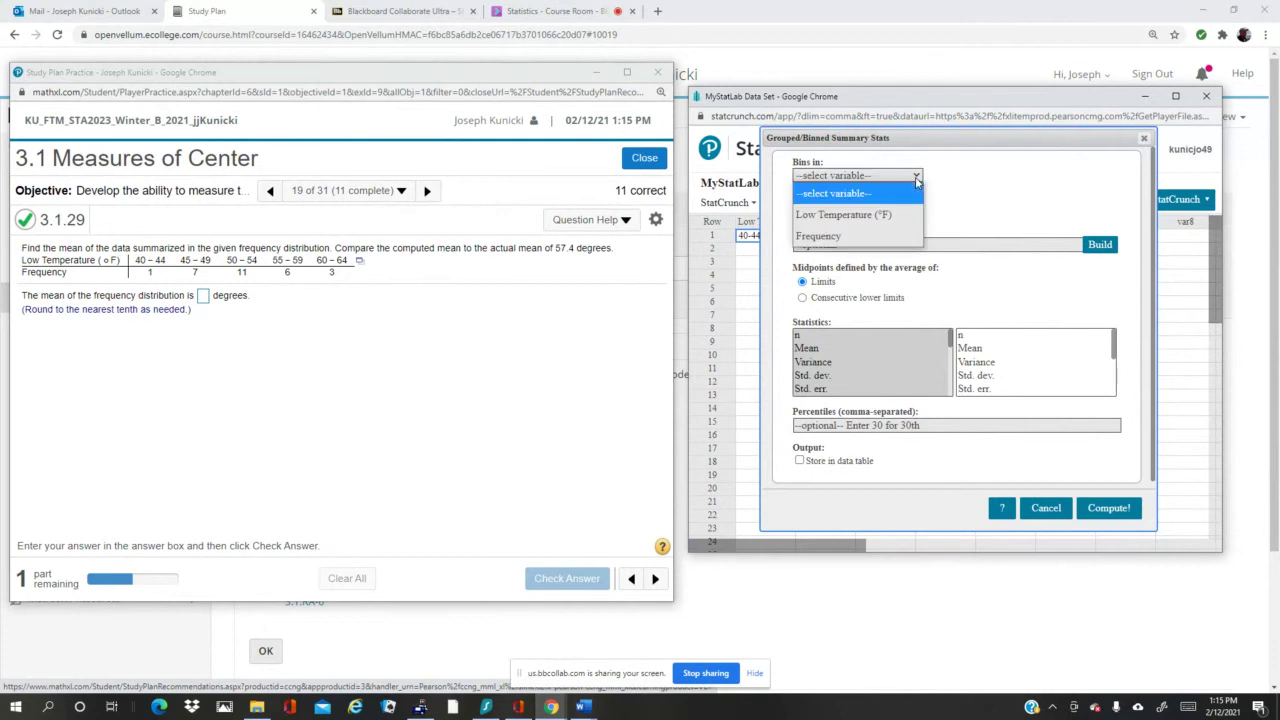
click(880, 212)
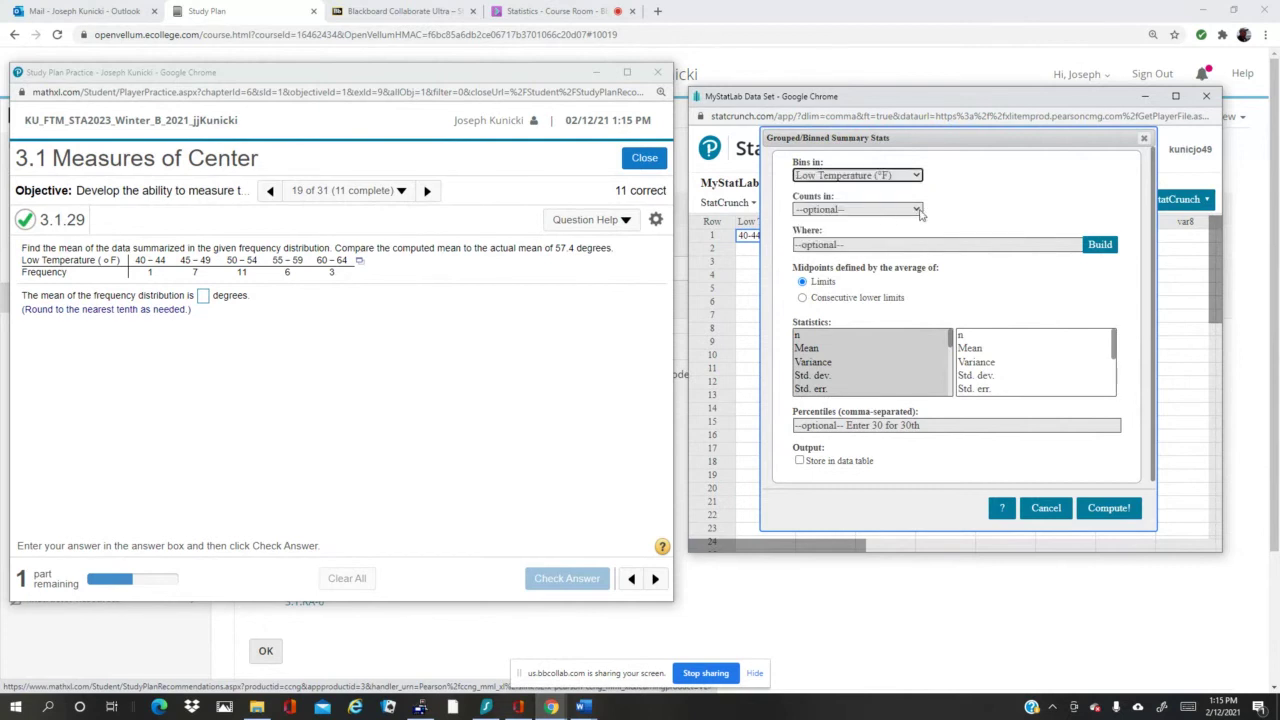
click(916, 210)
click(886, 247)
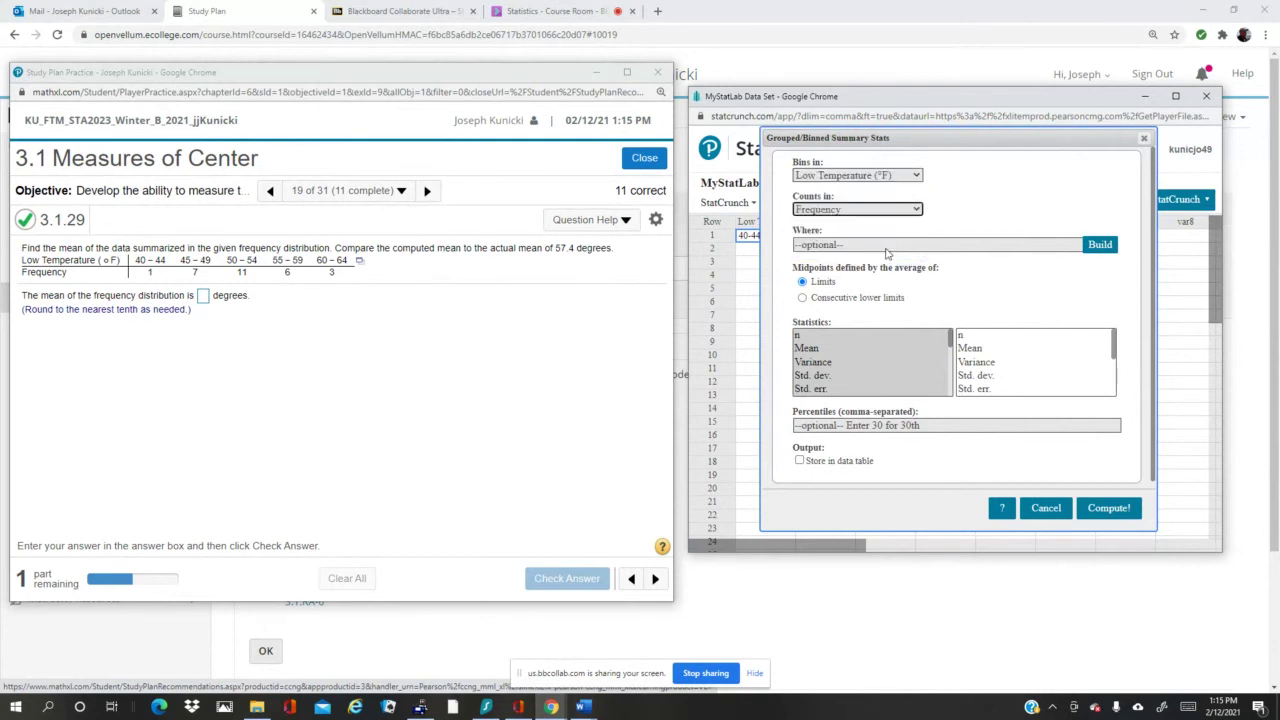
click(1080, 507)
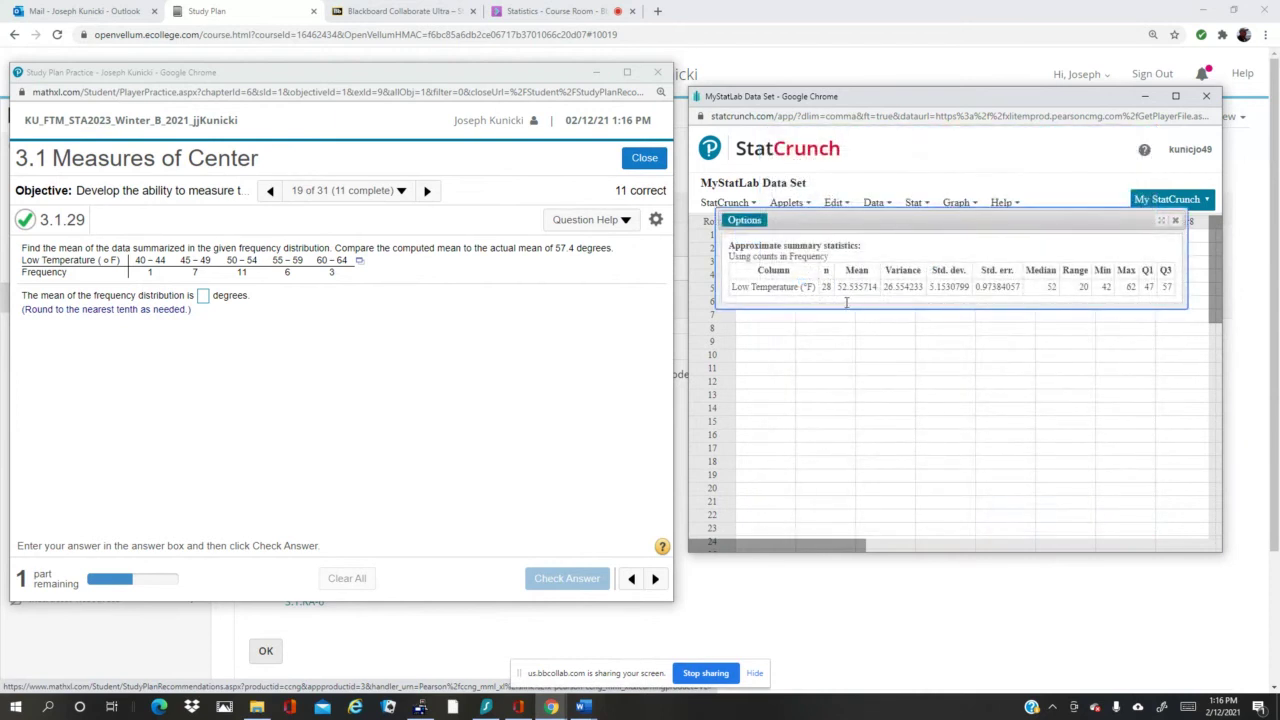
Enter 52.5 as the mean, check it, and dismiss the Nice work! confirmation
click(300, 338)
click(203, 296)
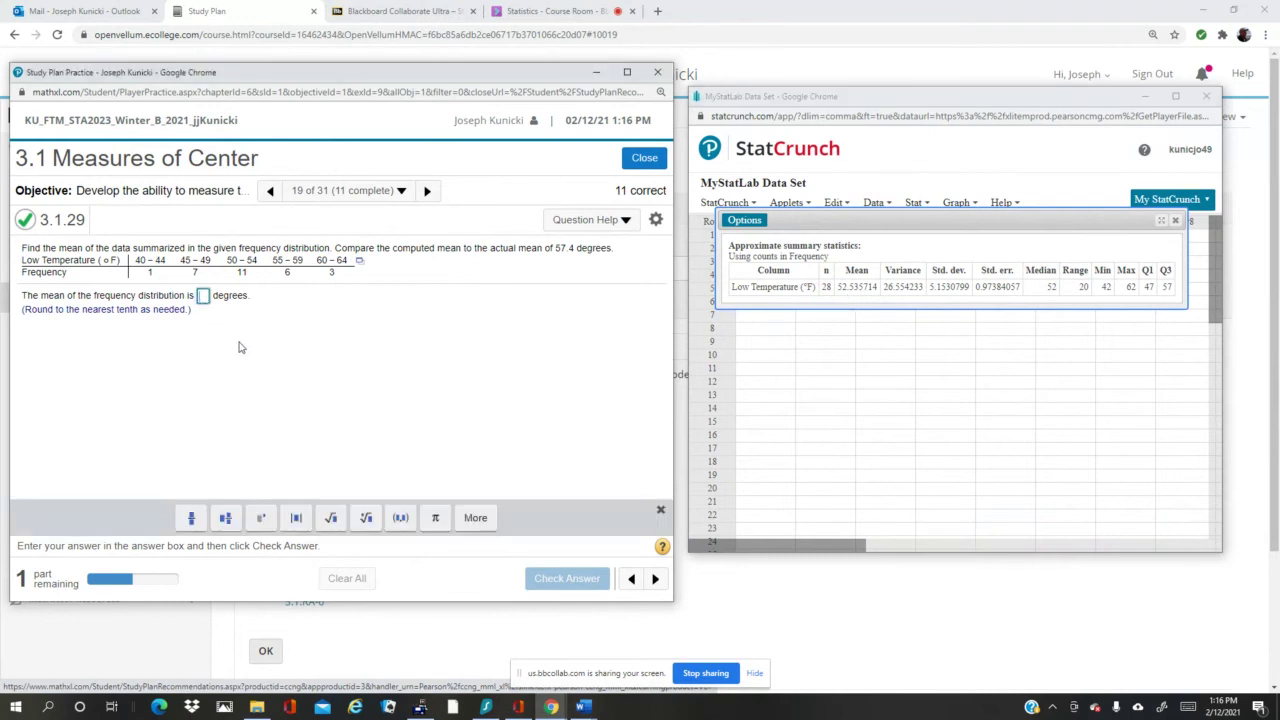
text(52.)
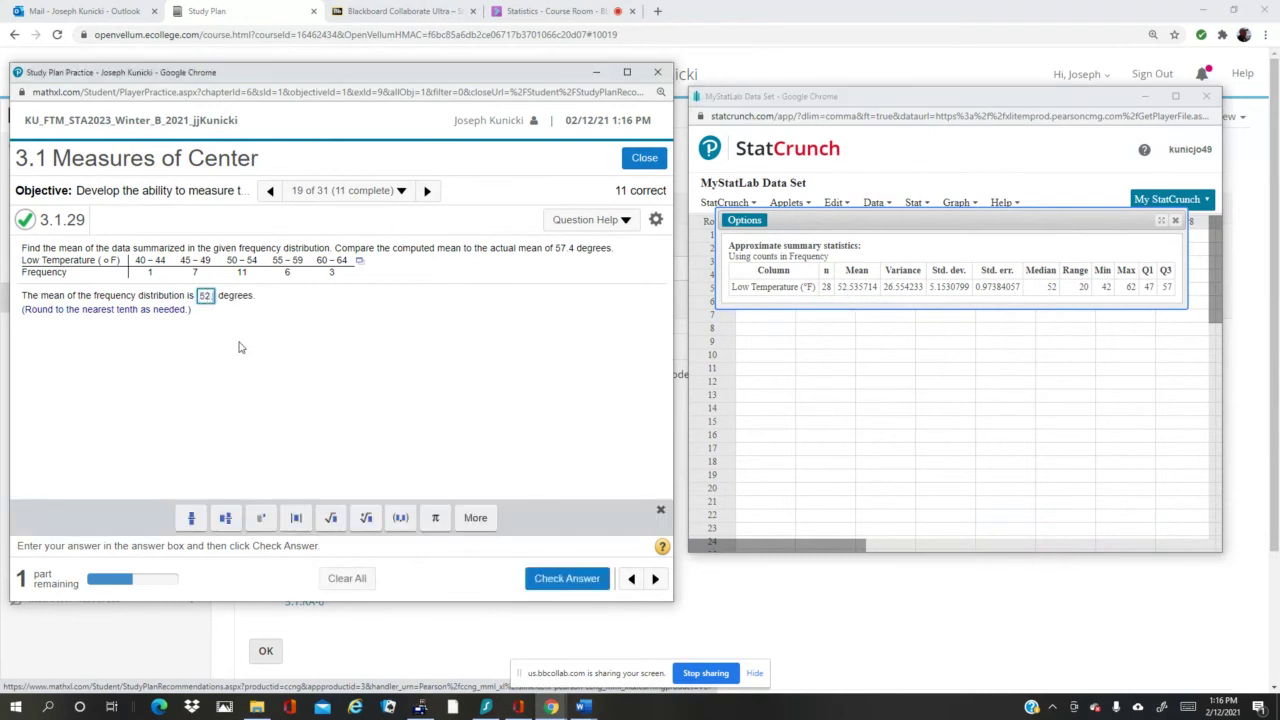
text(5)
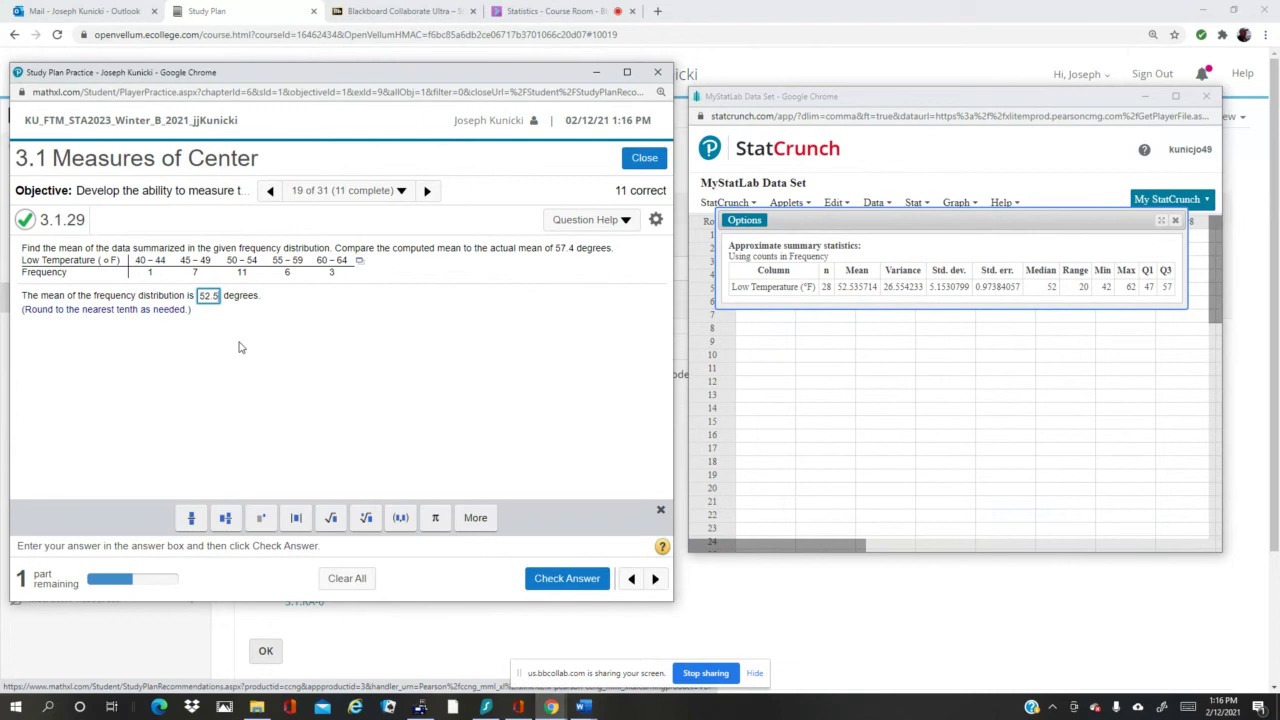
click(577, 580)
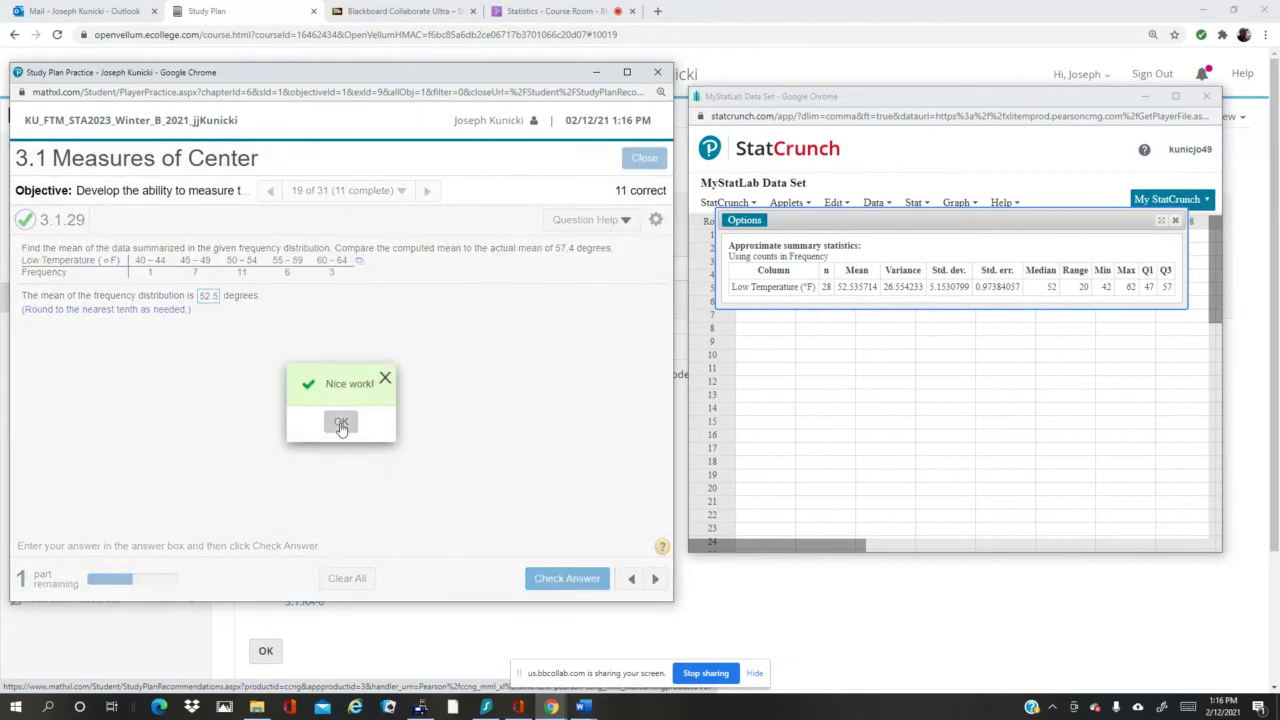
click(341, 424)
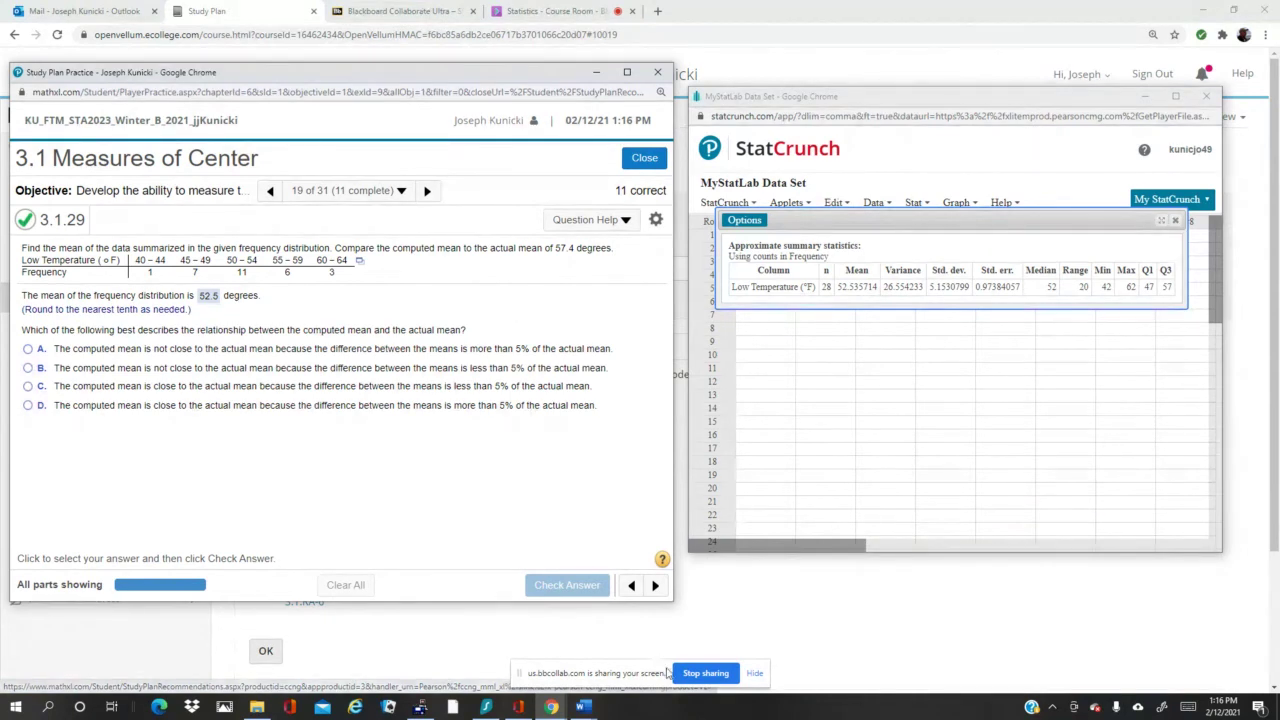
Start the TI-84 emulator, clear its display, and begin the expression with (57.4
click(420, 708)
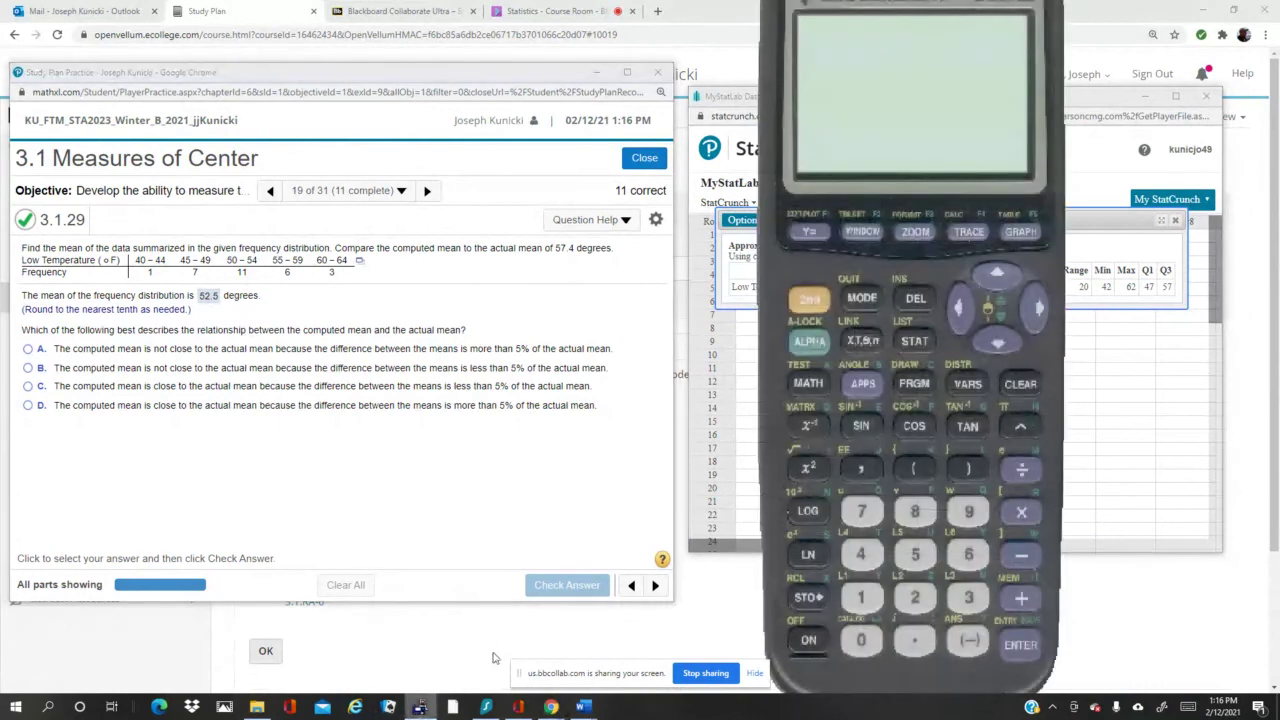
click(808, 638)
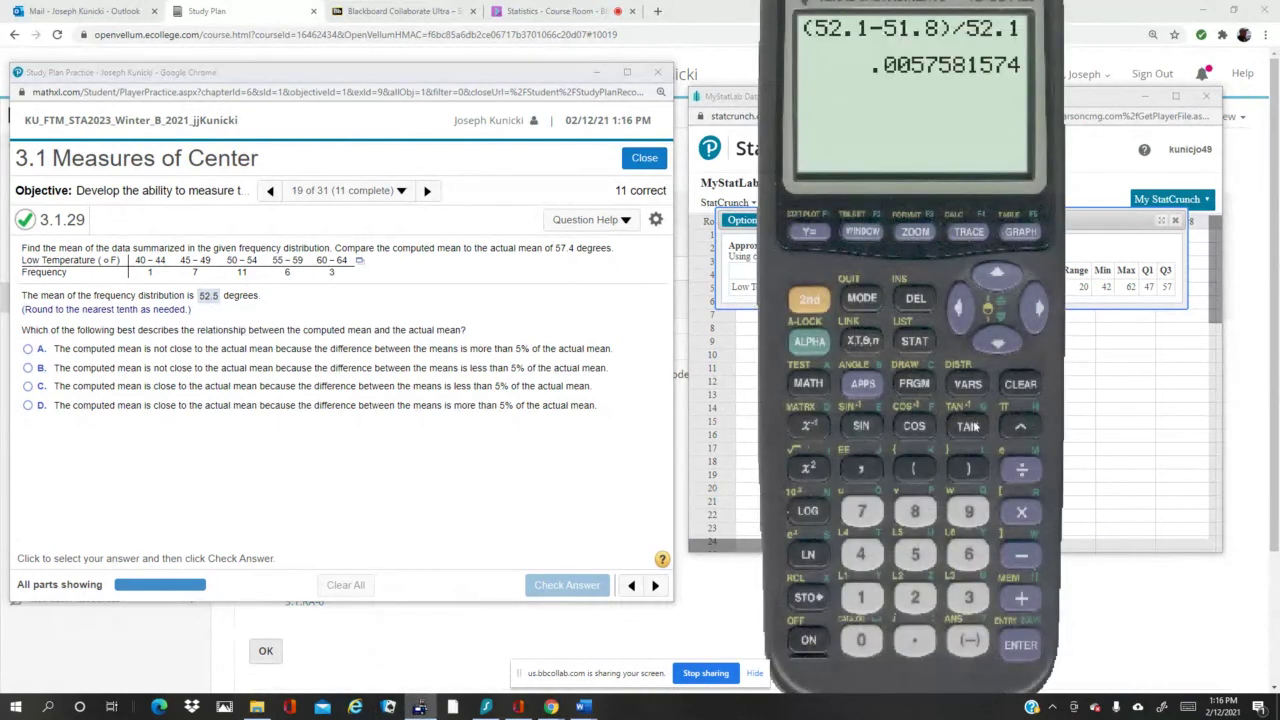
click(1024, 383)
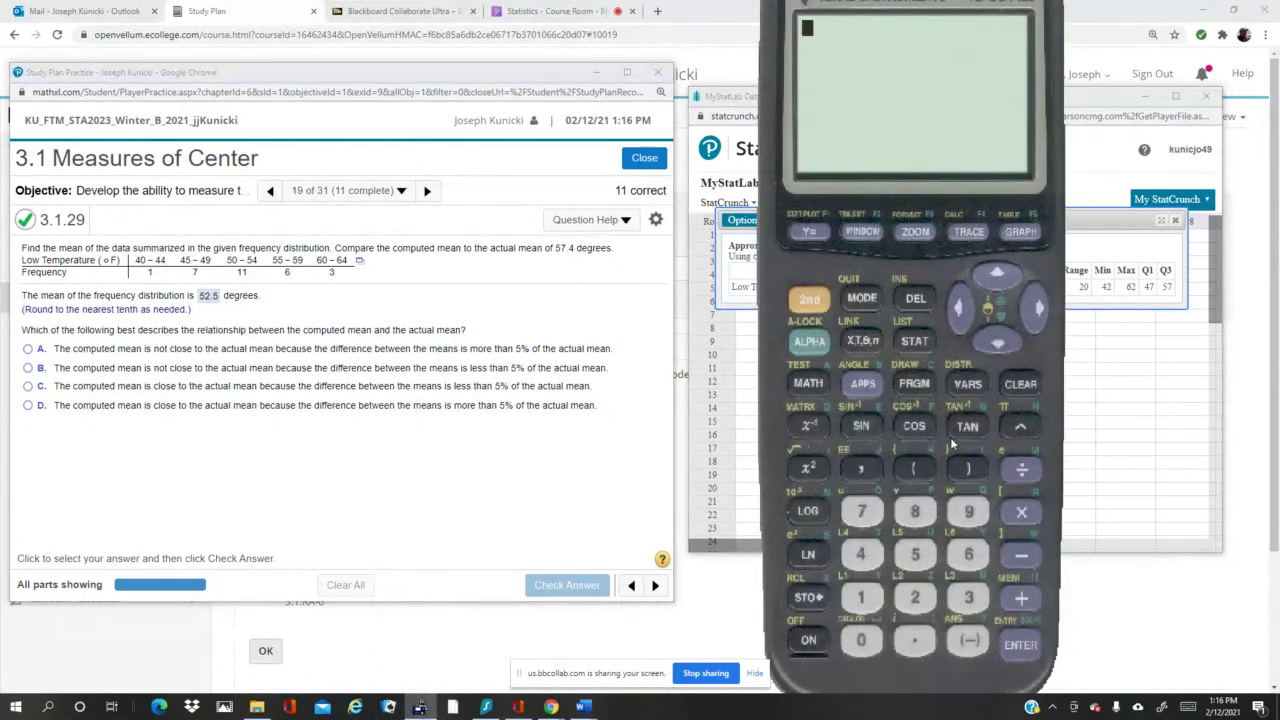
click(920, 468)
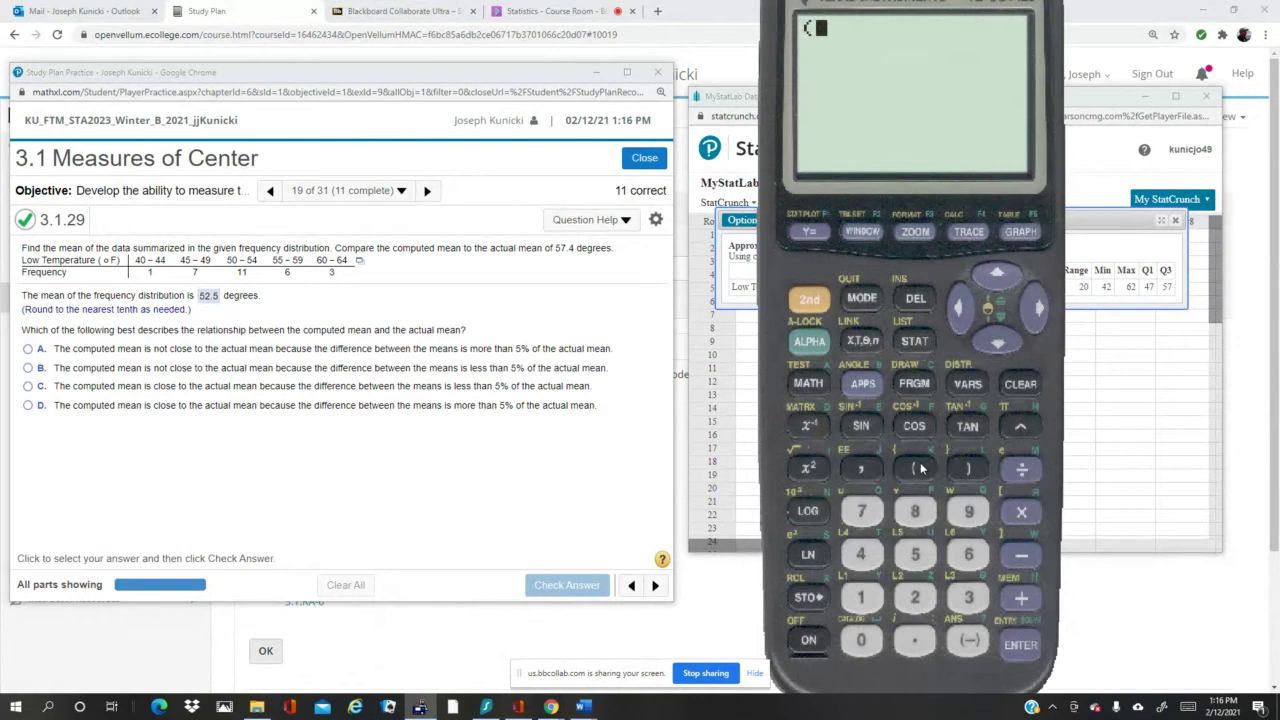
click(916, 556)
click(863, 514)
click(914, 640)
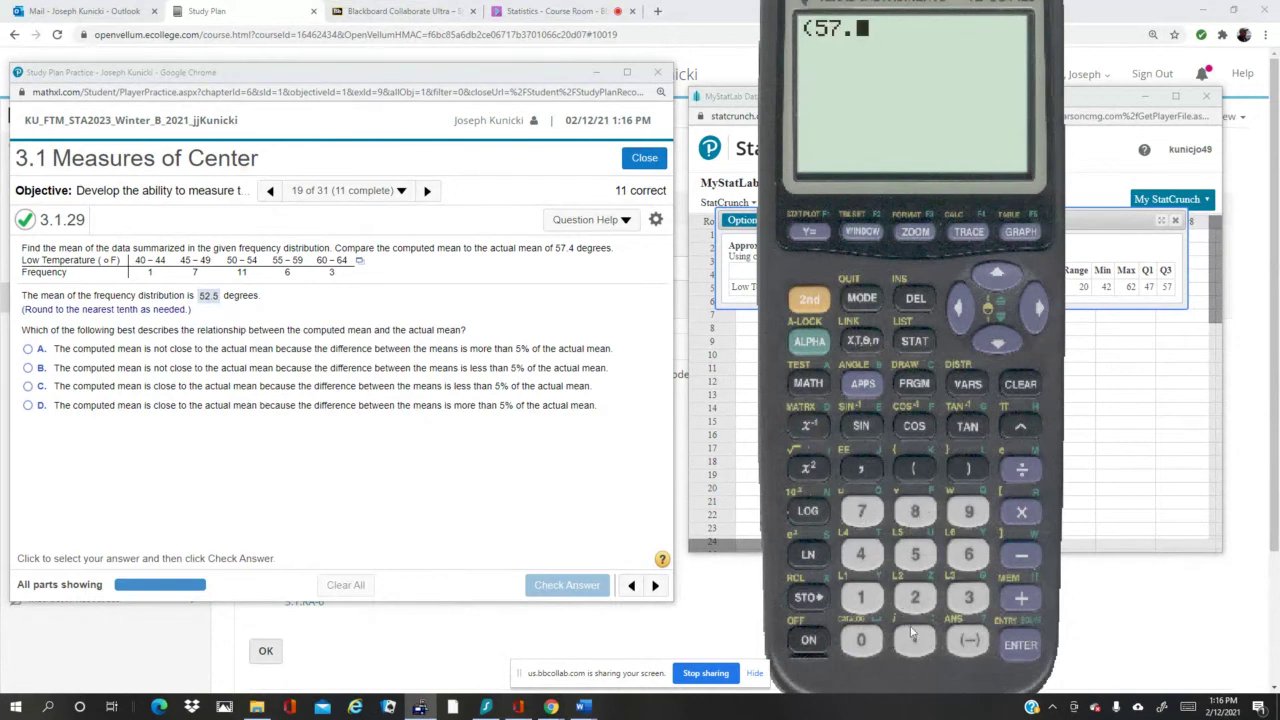
click(861, 554)
Finish (57.4−52.5)/57.4 and evaluate it to .0853658537
click(1020, 554)
click(920, 556)
click(916, 597)
click(916, 640)
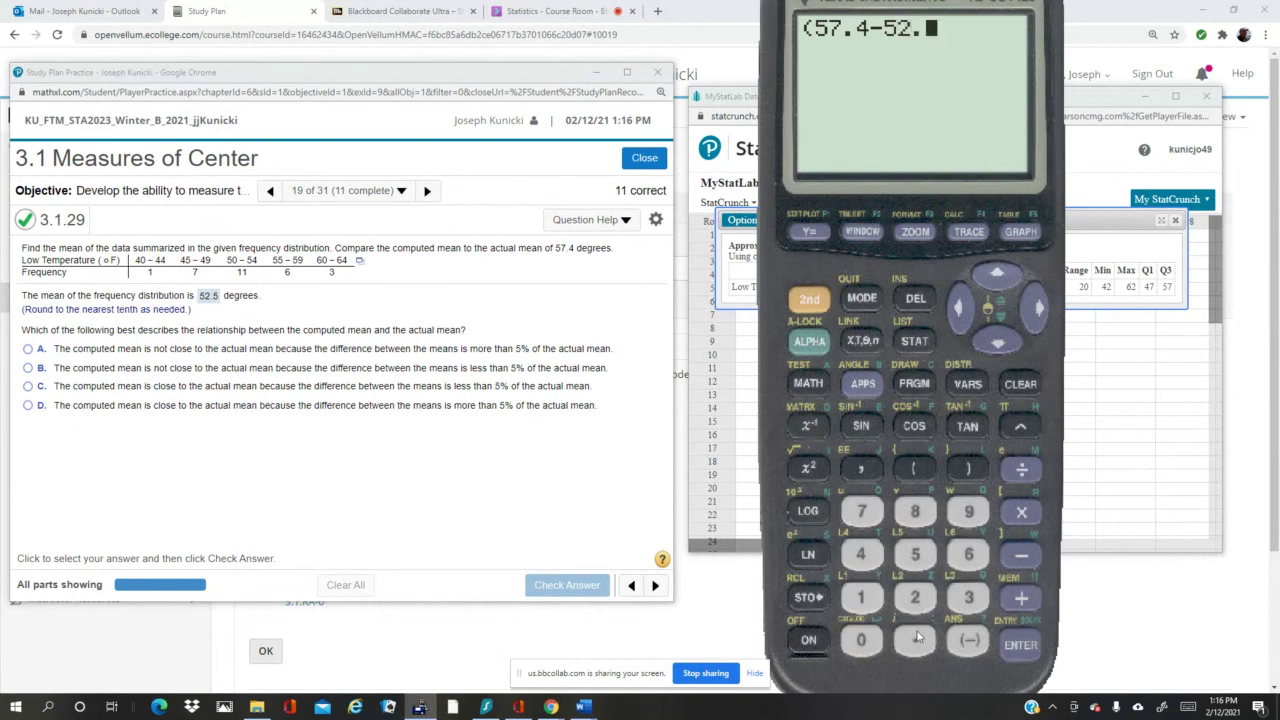
click(916, 556)
click(970, 470)
click(1021, 470)
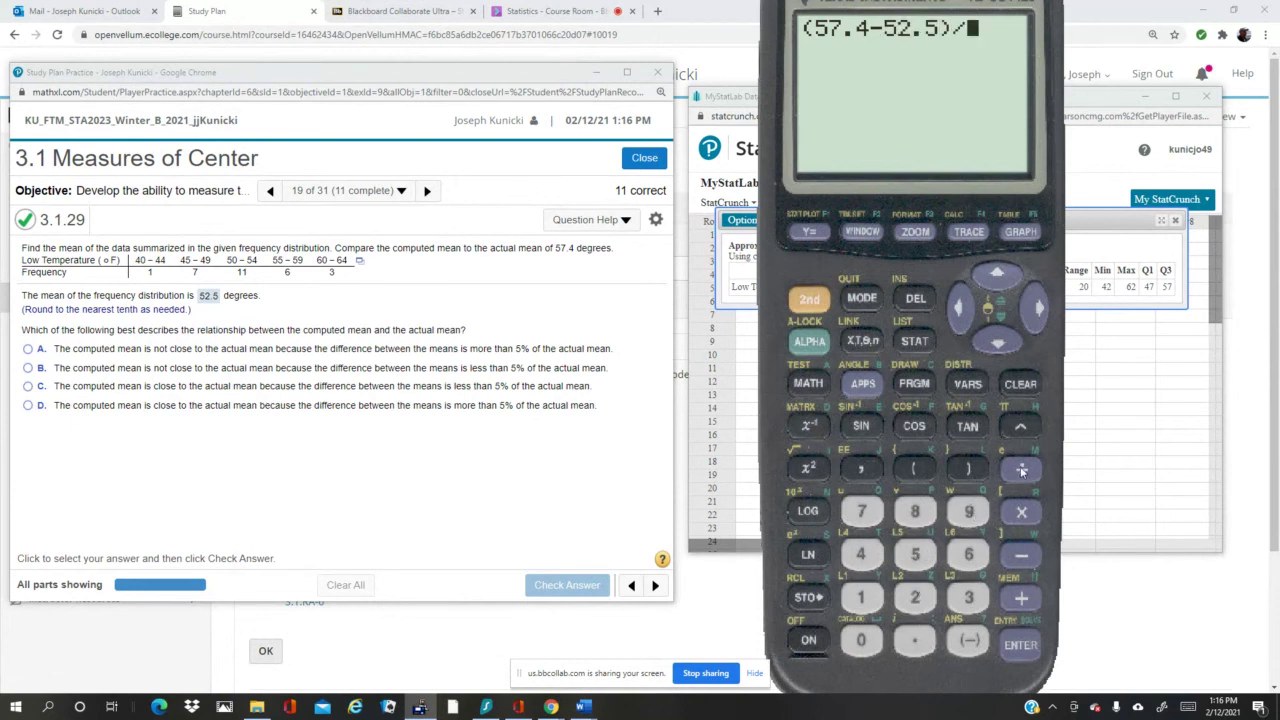
click(916, 556)
click(860, 513)
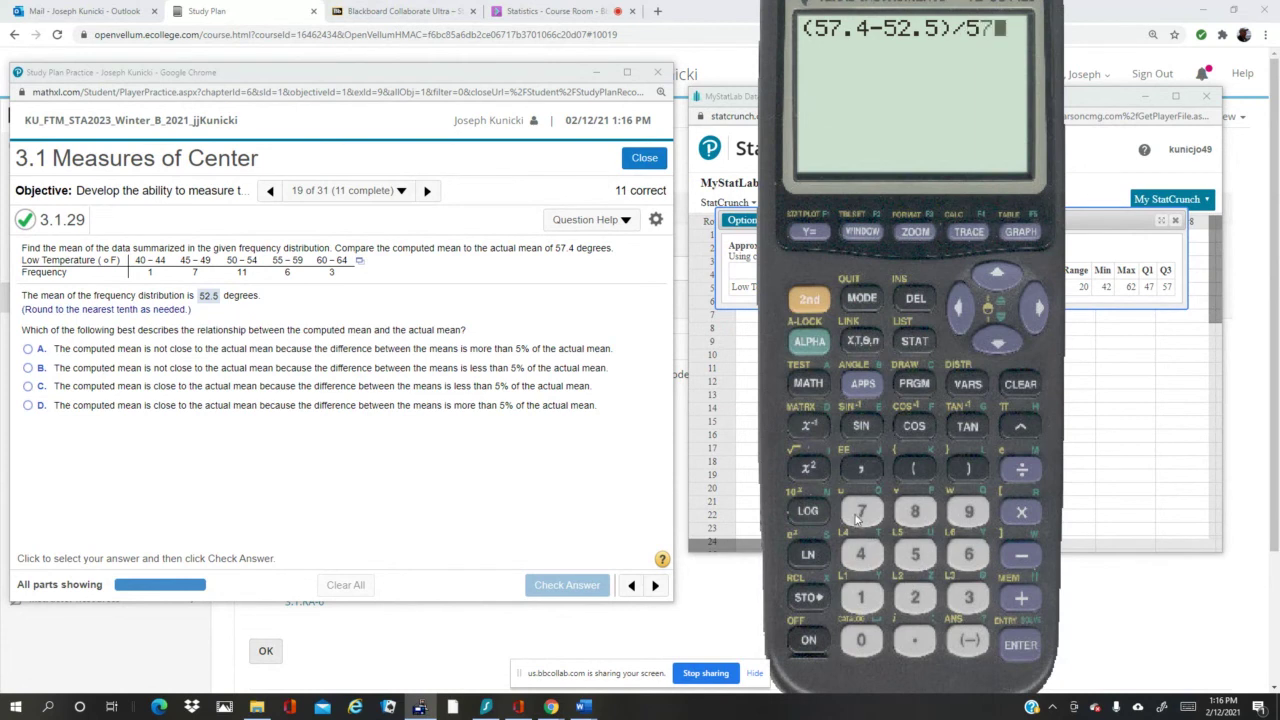
click(916, 640)
click(861, 555)
click(1020, 645)
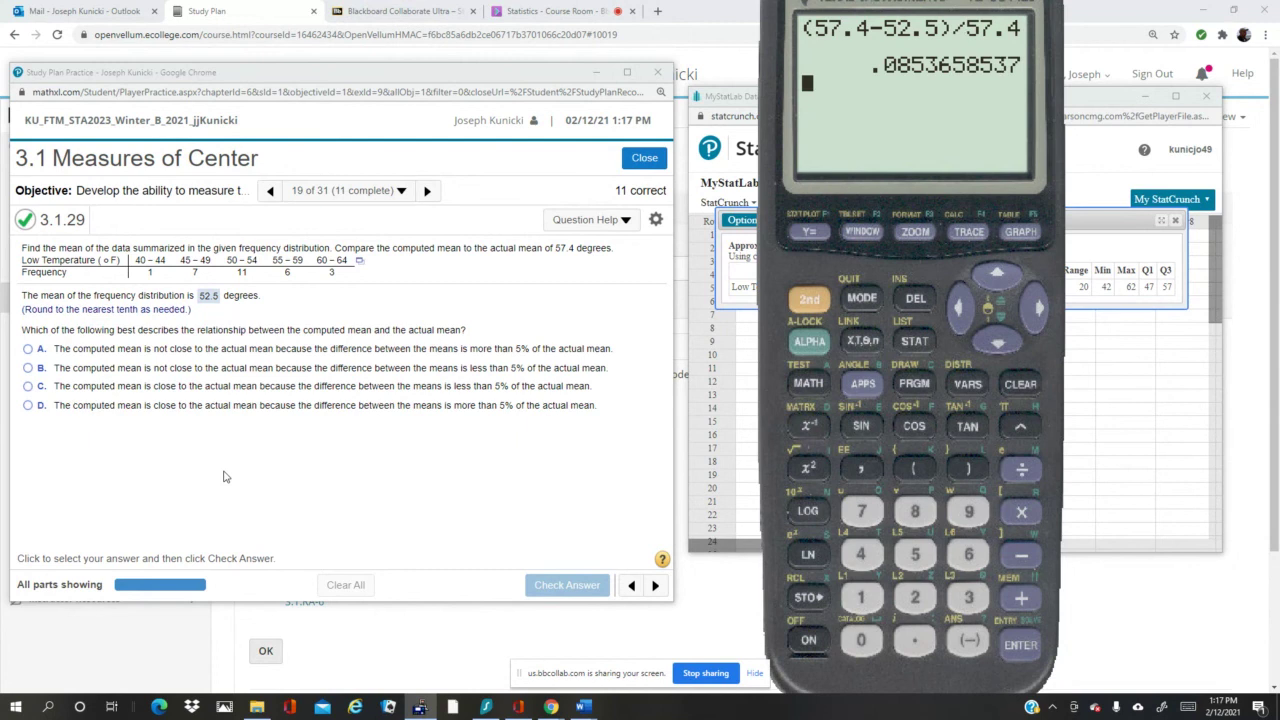
Answer A (not close, difference over 5%), check it, and go to the next question
click(31, 349)
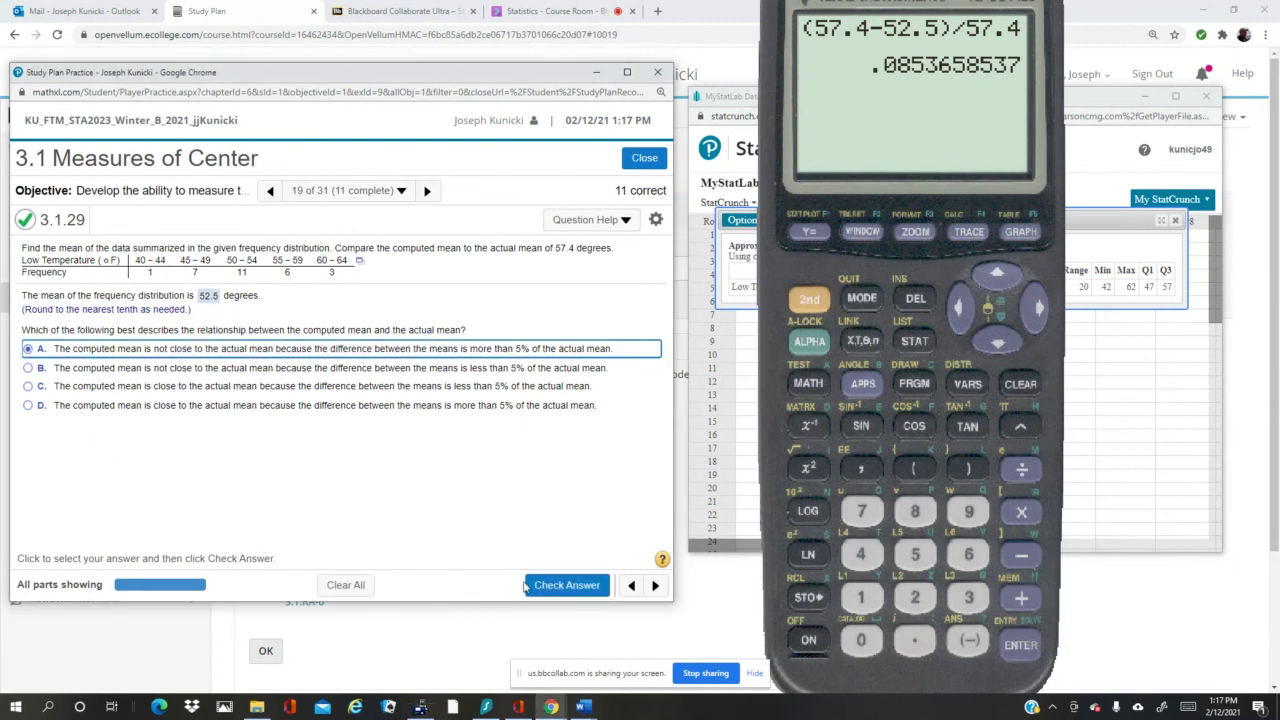
click(580, 594)
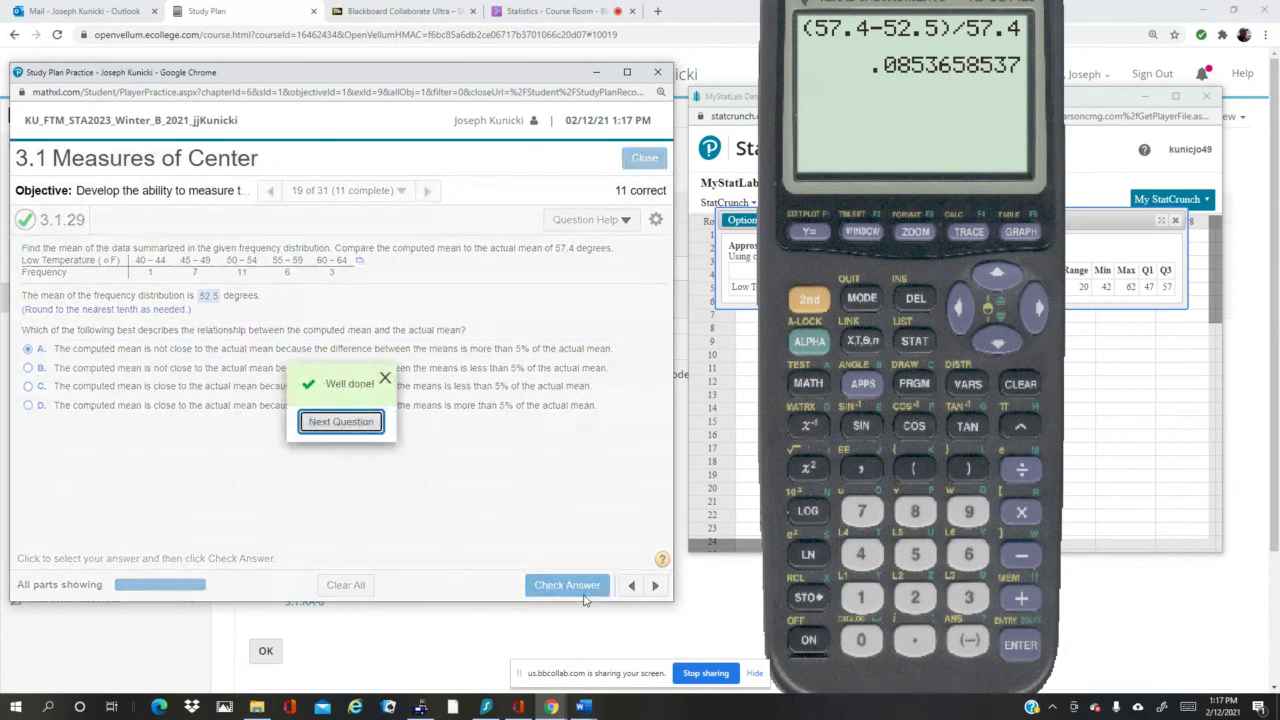
click(348, 425)
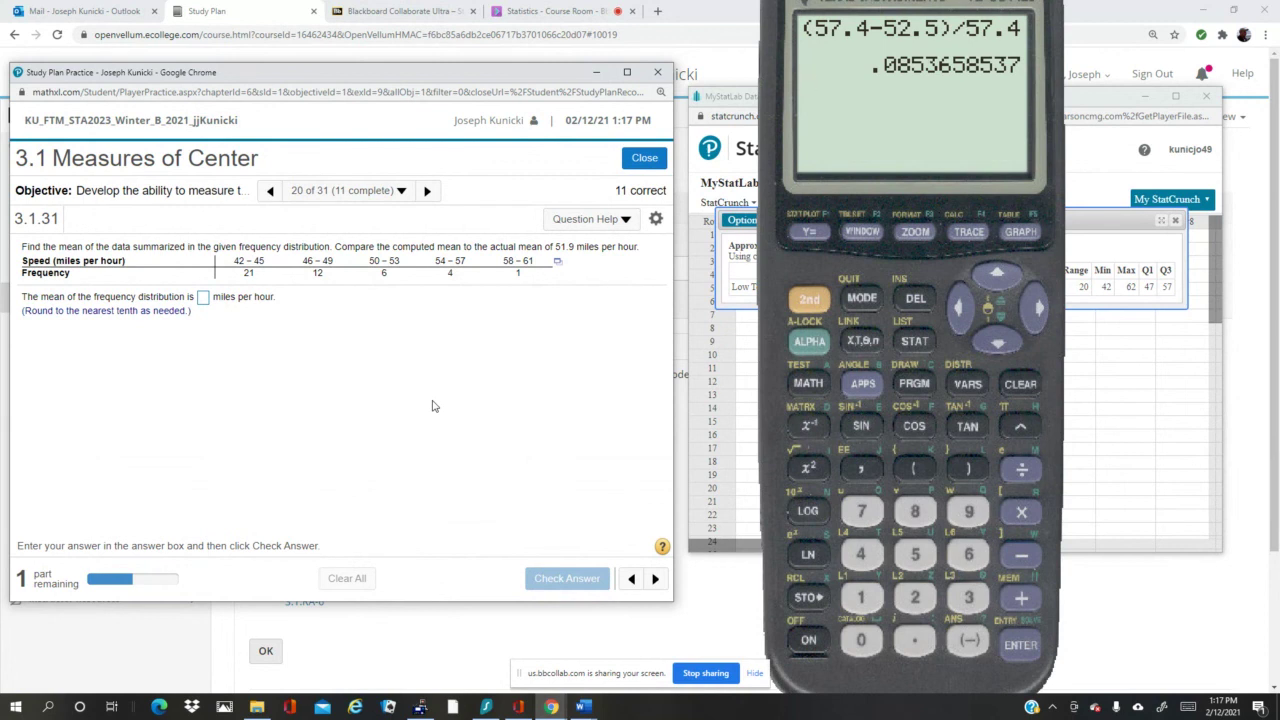
Close the practice window and return to the Collaborate course room's session menu
click(659, 75)
click(536, 22)
click(536, 20)
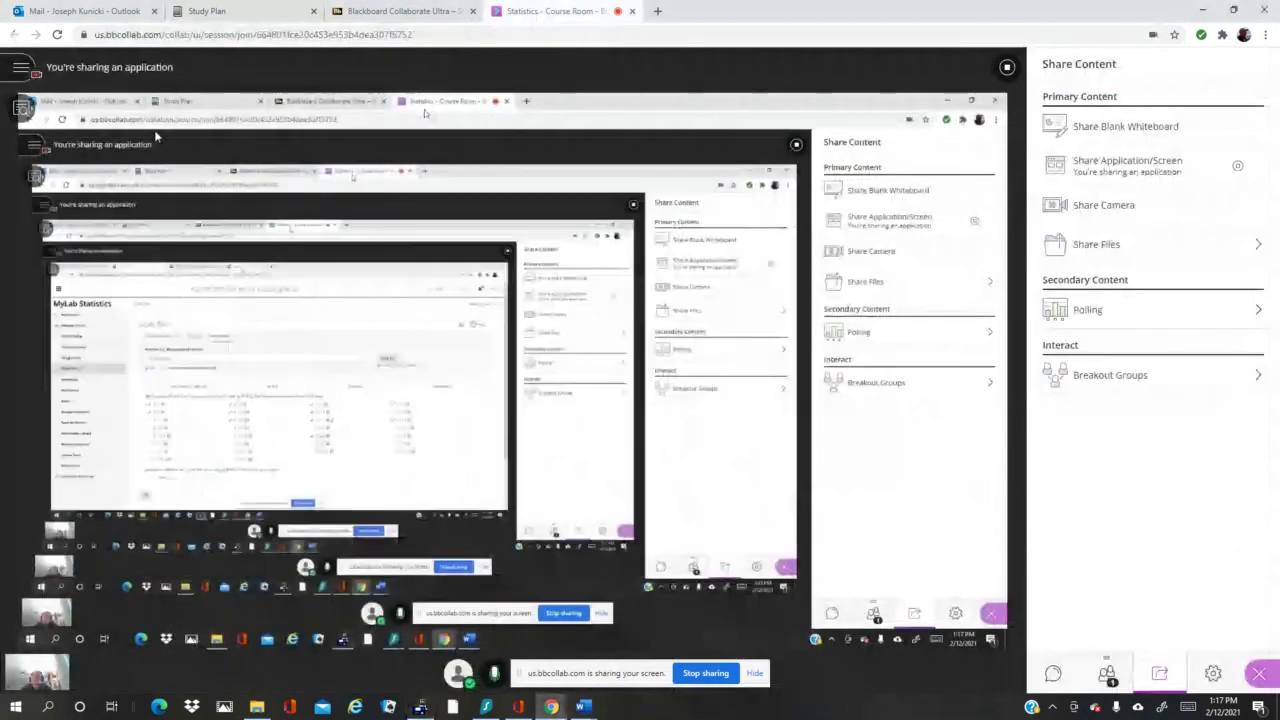
click(20, 72)
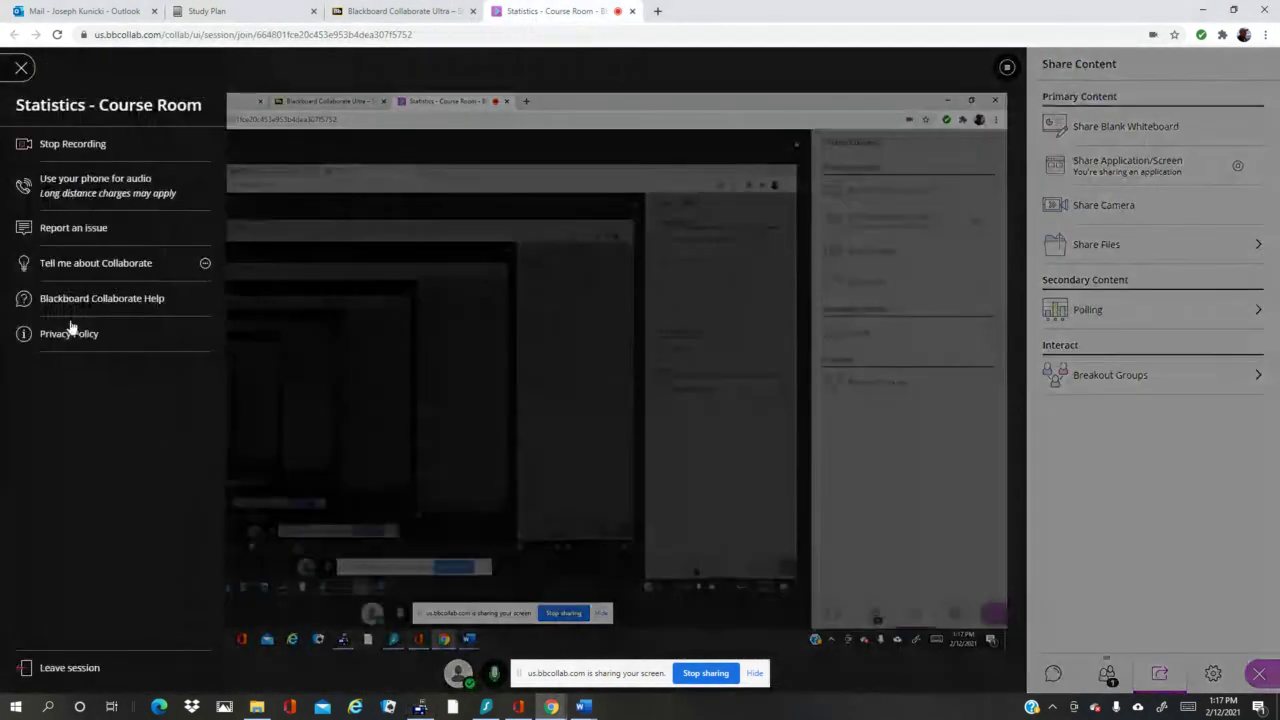